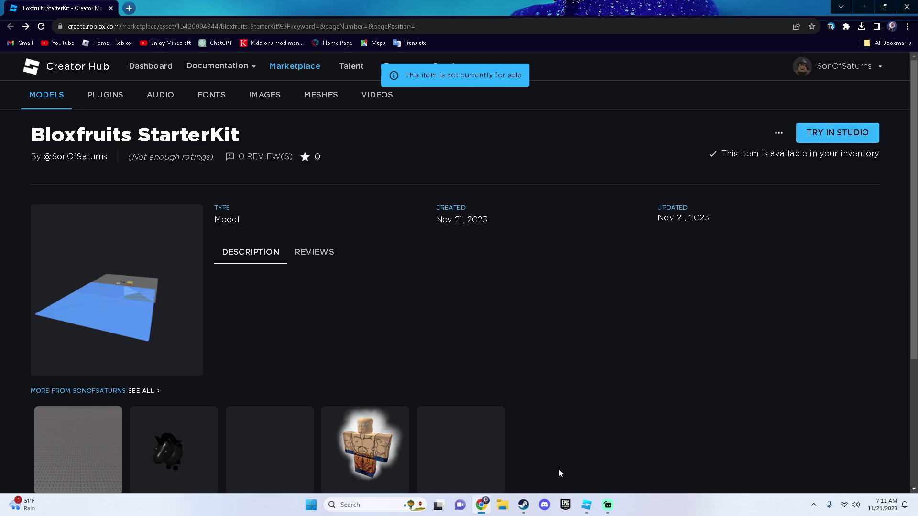
Switch to Roblox Studio and insert the Bloxfruits StarterKit from My Models into the baseplate.
click(593, 507)
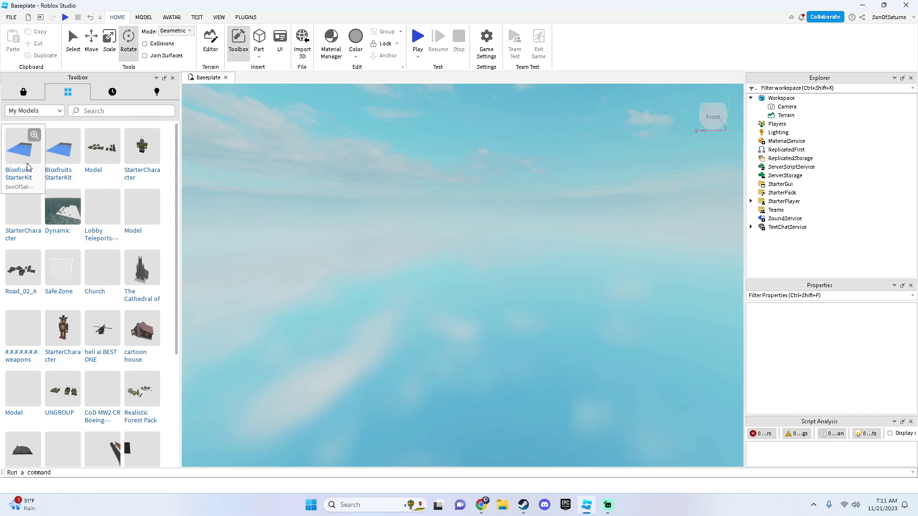
click(23, 143)
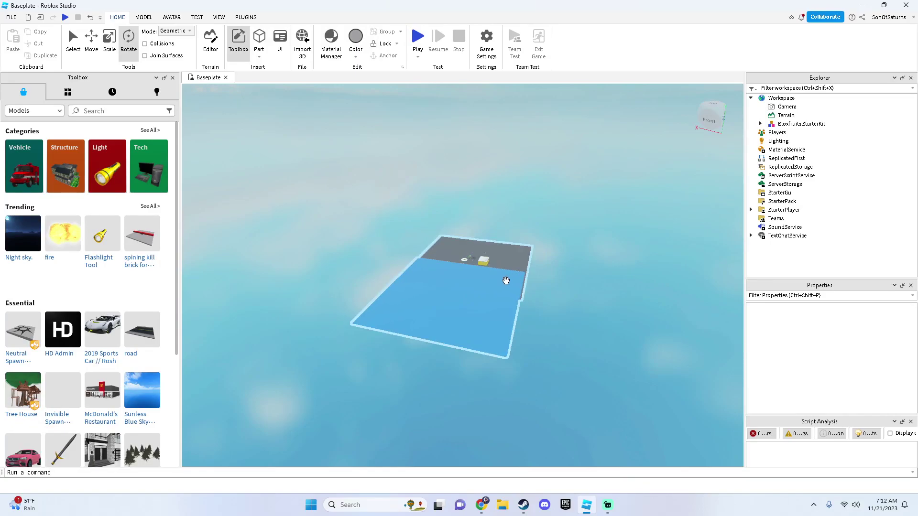
click(483, 259)
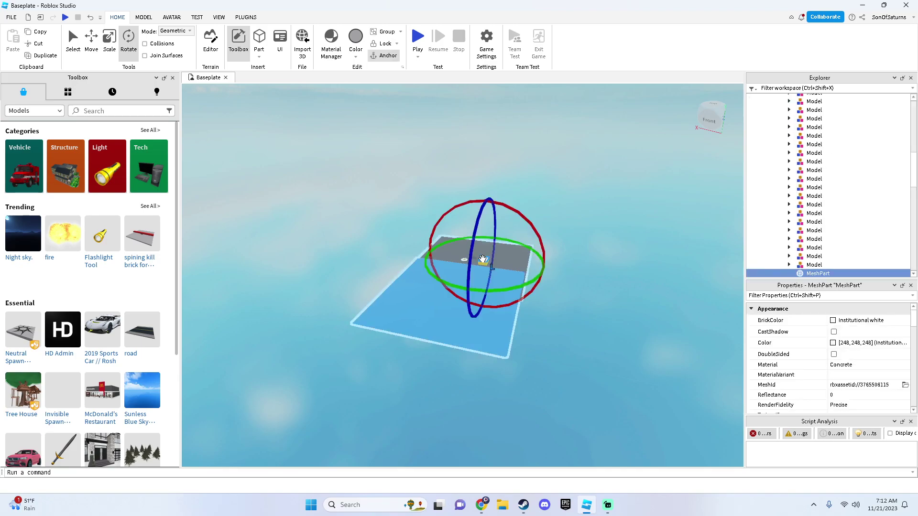
key(f)
click(567, 152)
key(a)
key(w)
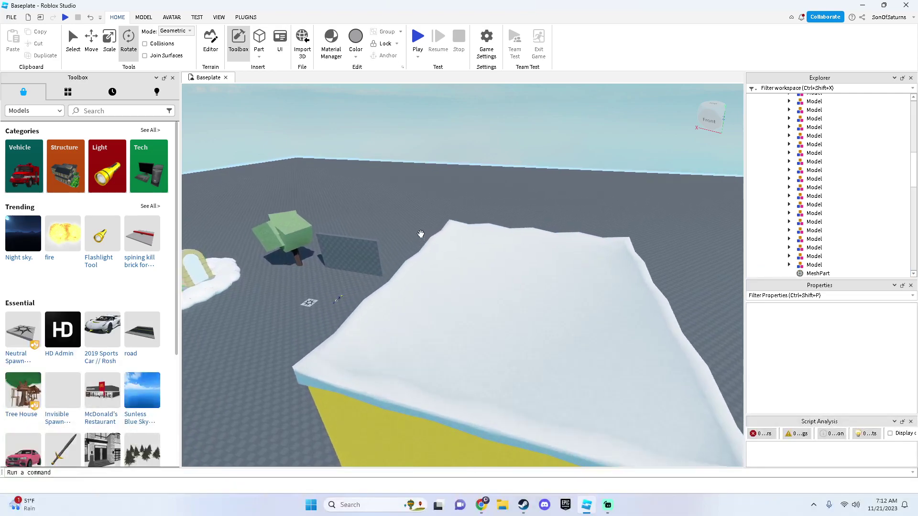
right_drag(450, 293, 481, 233)
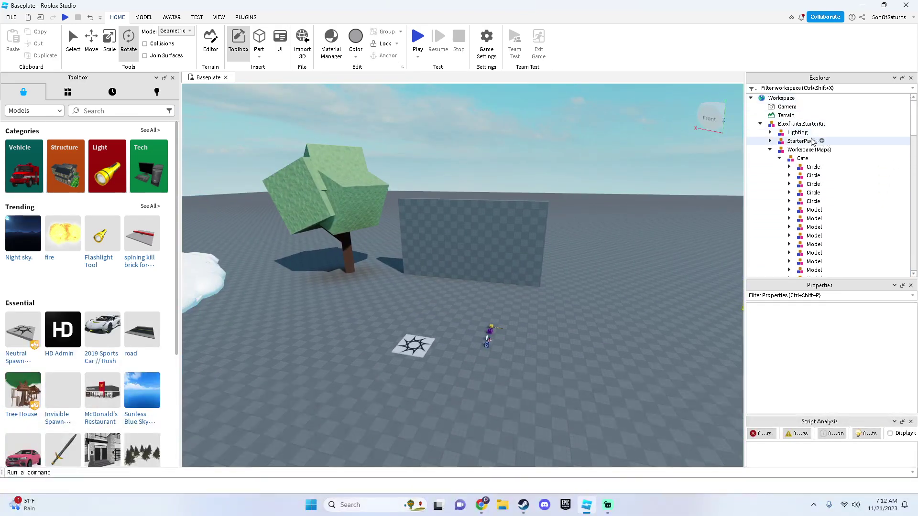
Ungroup the Bloxfruits StarterKit model in the Workspace.
drag(857, 123, 850, 150)
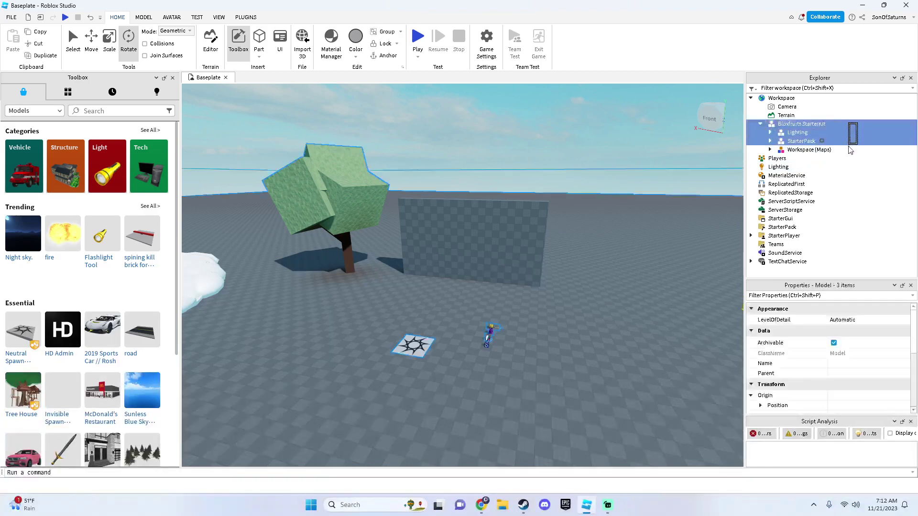
click(790, 124)
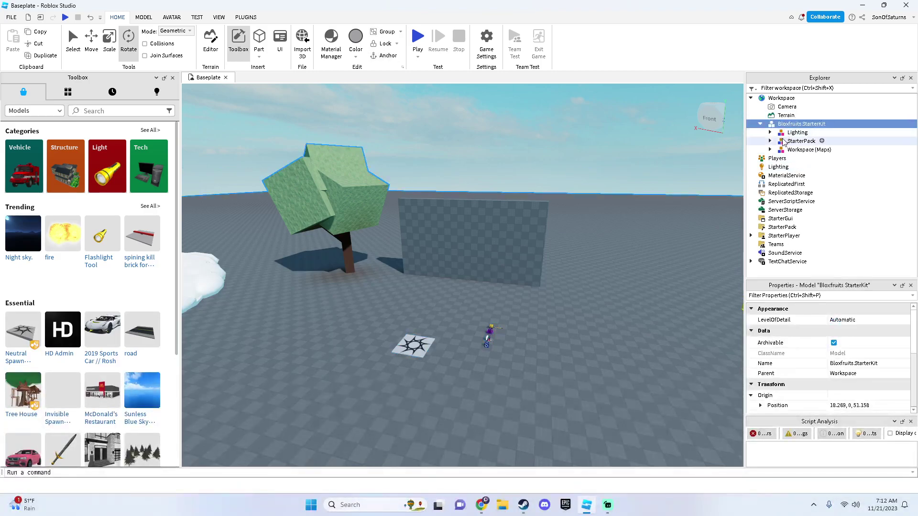
key(ctrl+u)
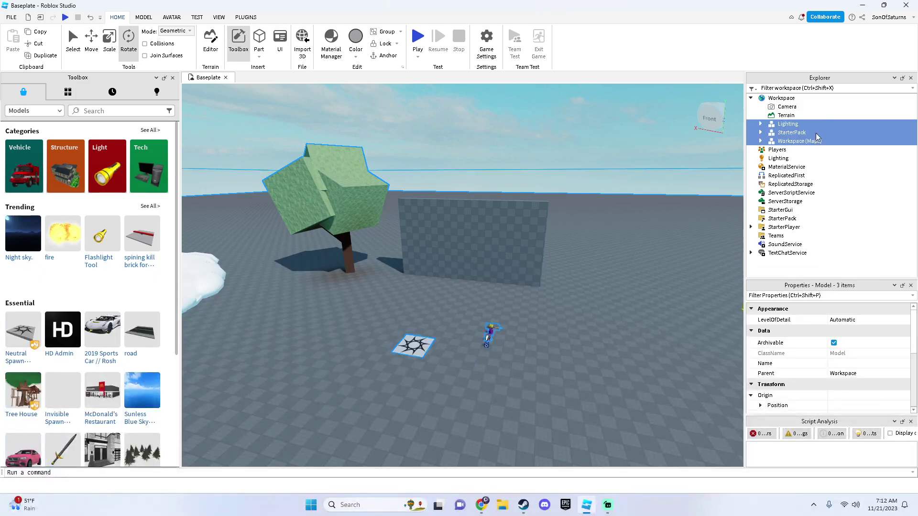
Move the kit's Lighting model into the Lighting service and ungroup it there.
click(787, 117)
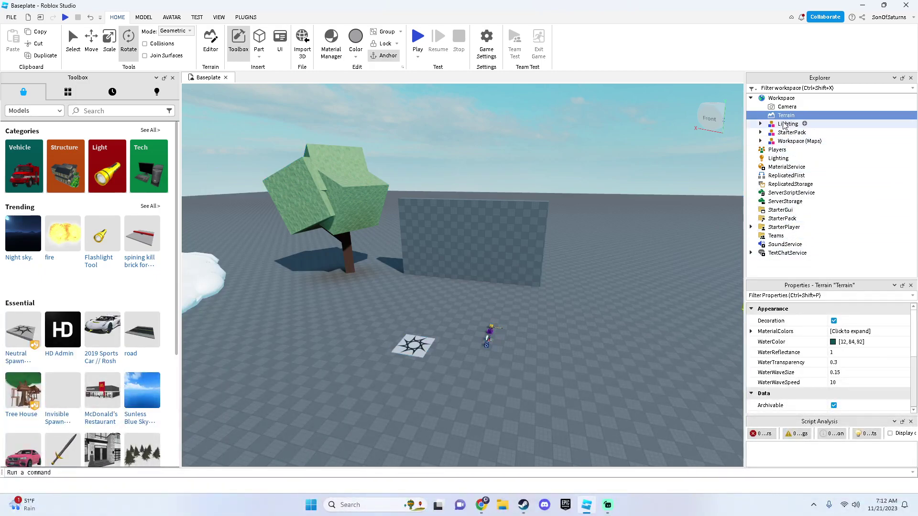
drag(784, 125, 803, 142)
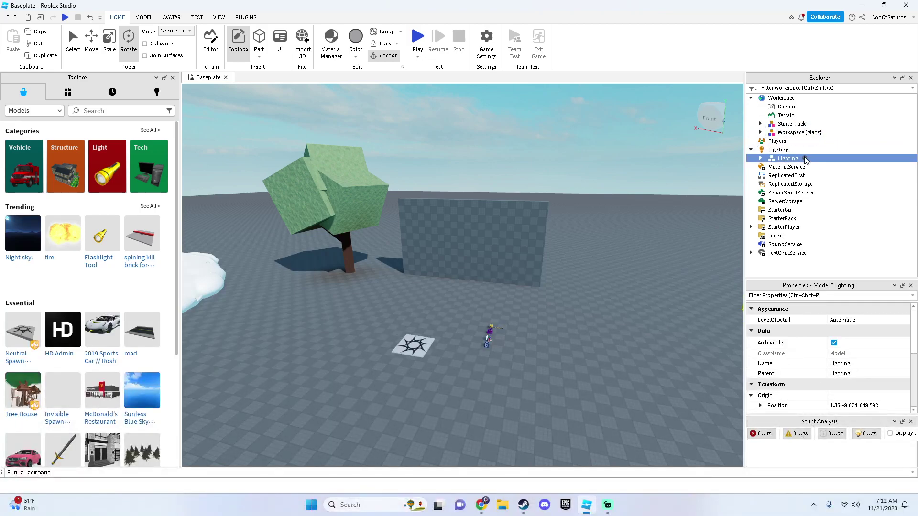
key(ctrl+u)
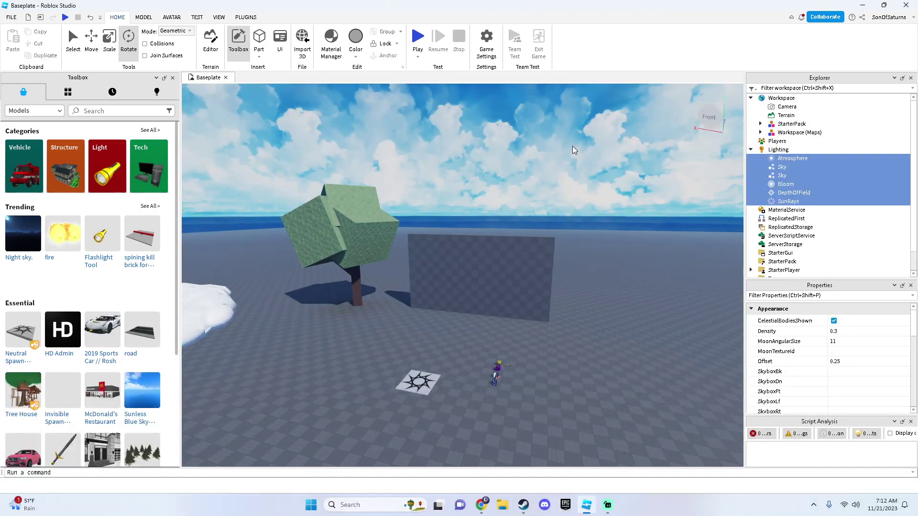
click(572, 146)
right_drag(572, 146, 572, 146)
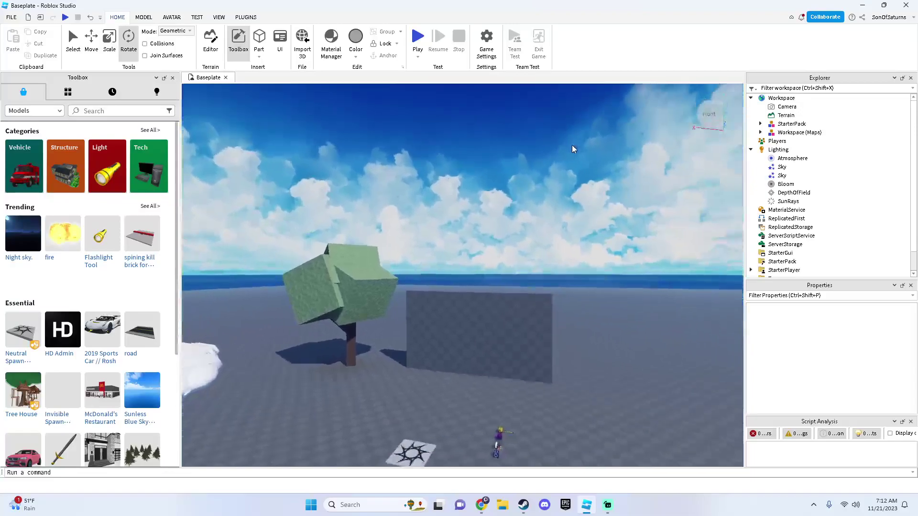
Move the kit's StarterPack model into the StarterPack service and ungroup it there.
drag(791, 123, 840, 195)
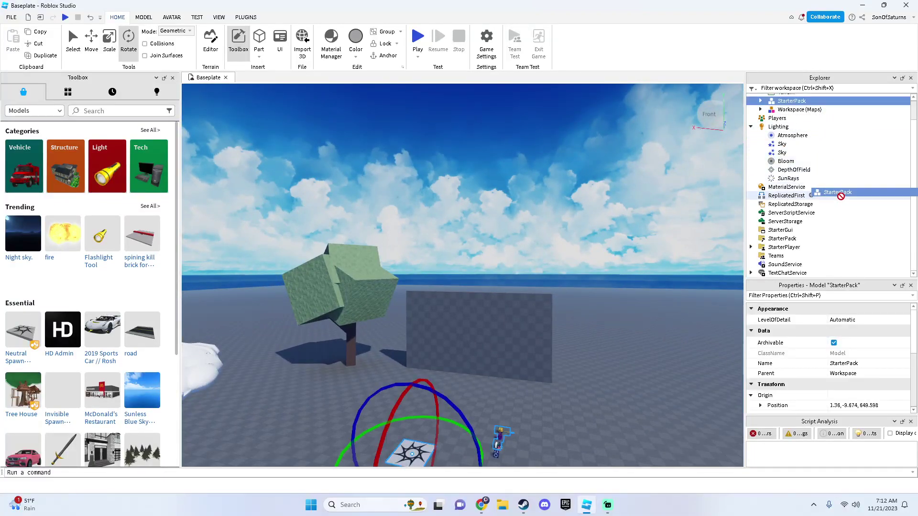
key(ctrl+u)
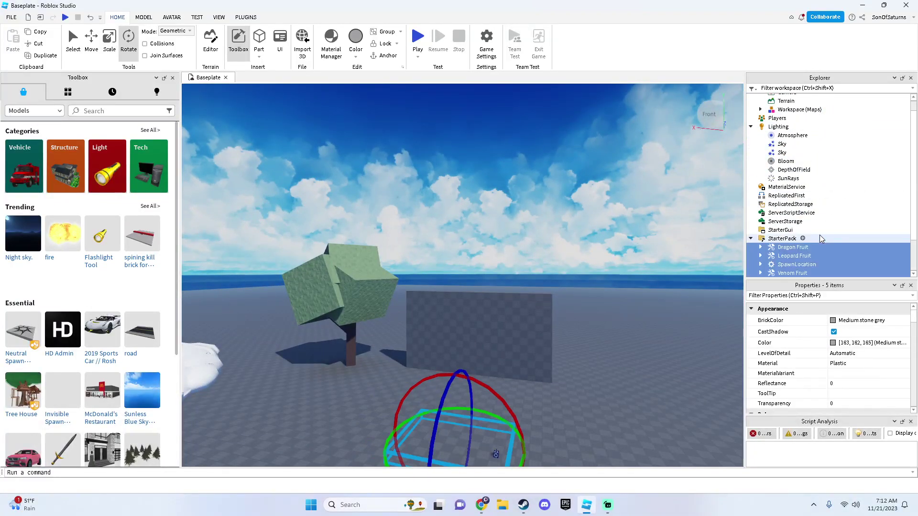
scroll(787, 203, down, 2)
click(803, 195)
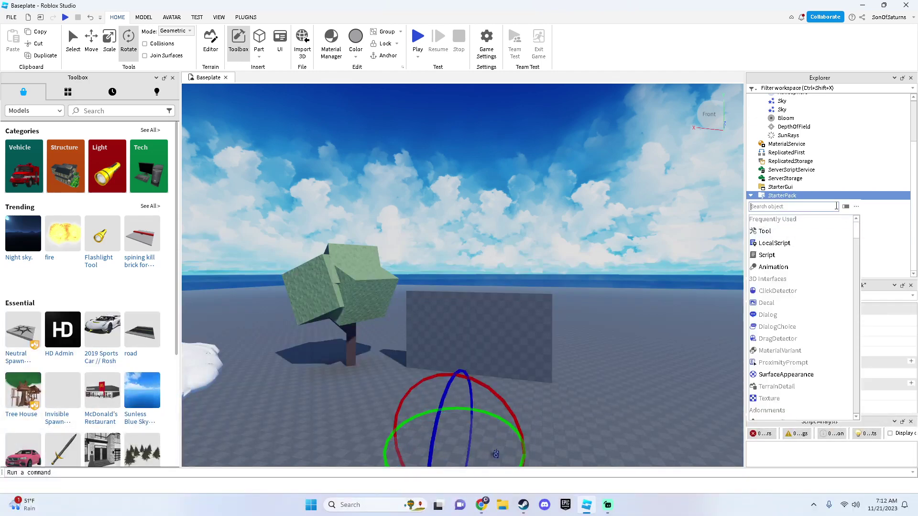
click(785, 189)
Move Dragon Fruit, Leopard Fruit, SpawnLocation and Venom Fruit from StarterPack back into the Workspace.
click(829, 204)
shift+click(840, 231)
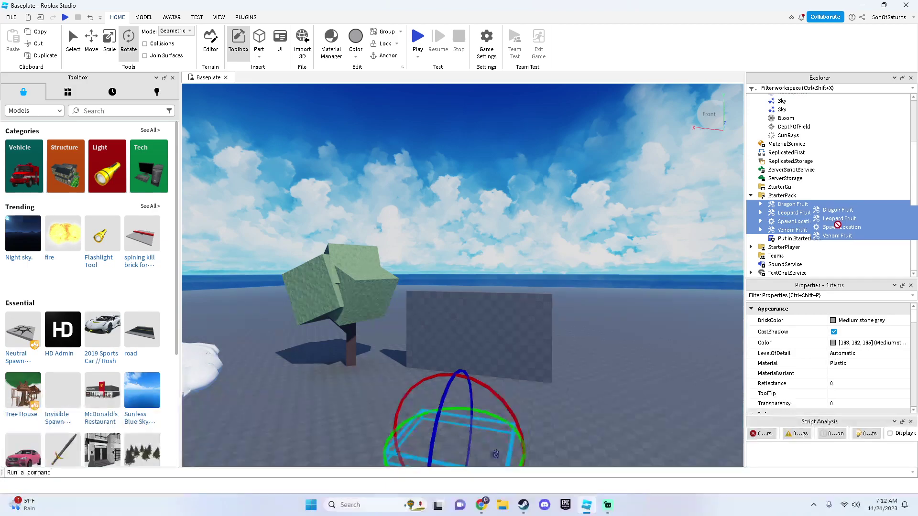
scroll(836, 217, up, 3)
drag(837, 225, 809, 100)
click(787, 116)
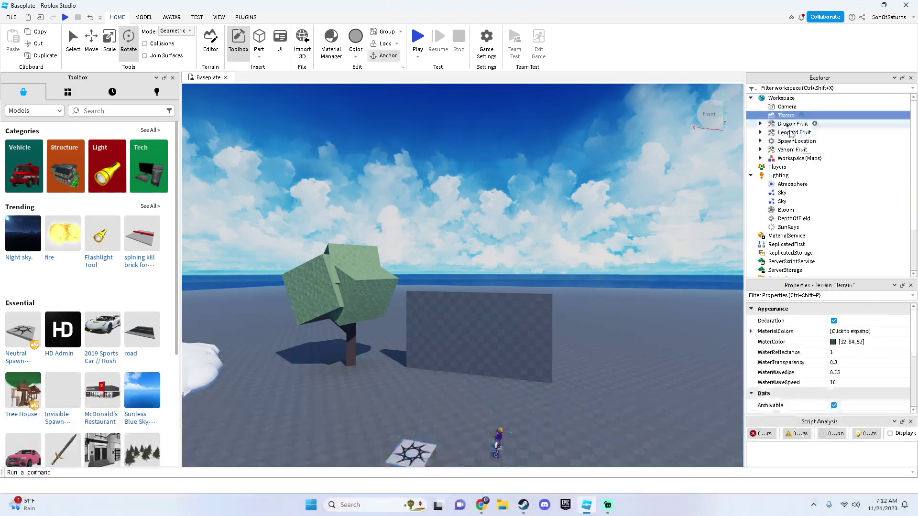
Ungroup the Workspace (Maps) model so its map parts sit directly in the Workspace.
drag(792, 150, 826, 132)
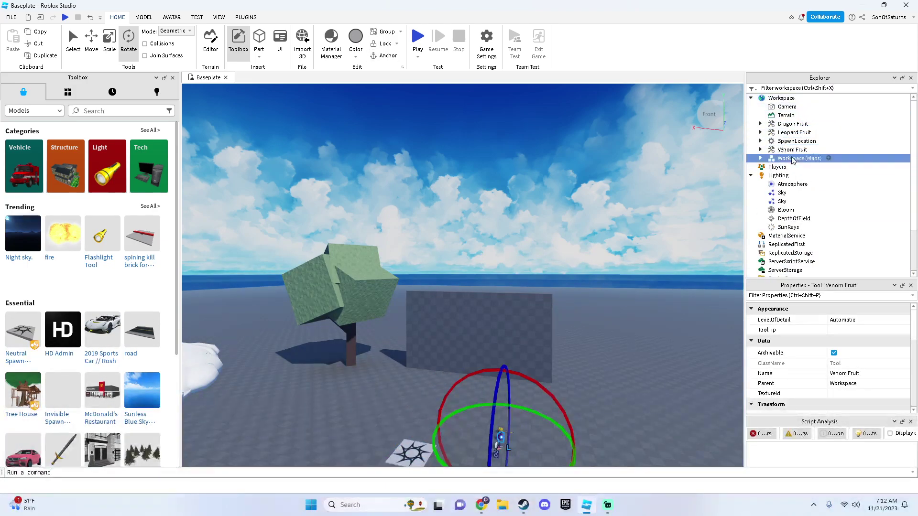
drag(792, 160, 806, 106)
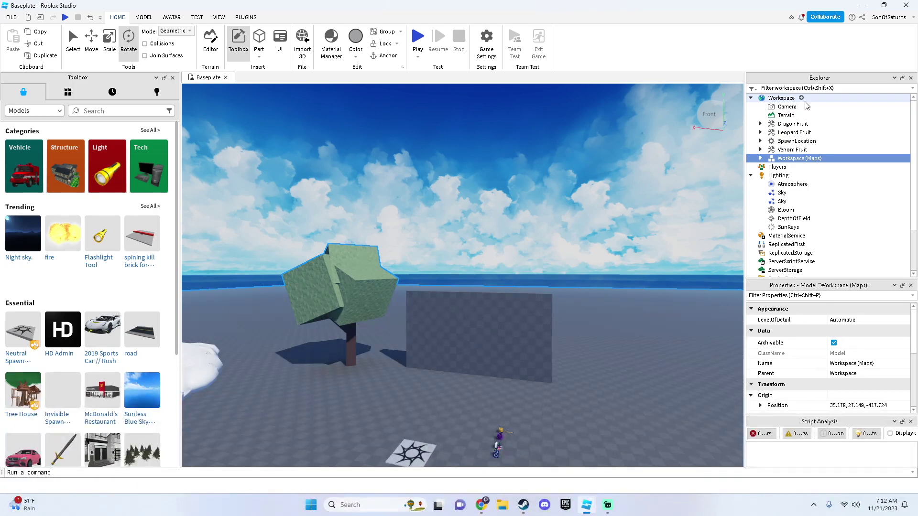
key(ctrl+u)
click(564, 222)
right_drag(564, 222, 561, 253)
key(w)
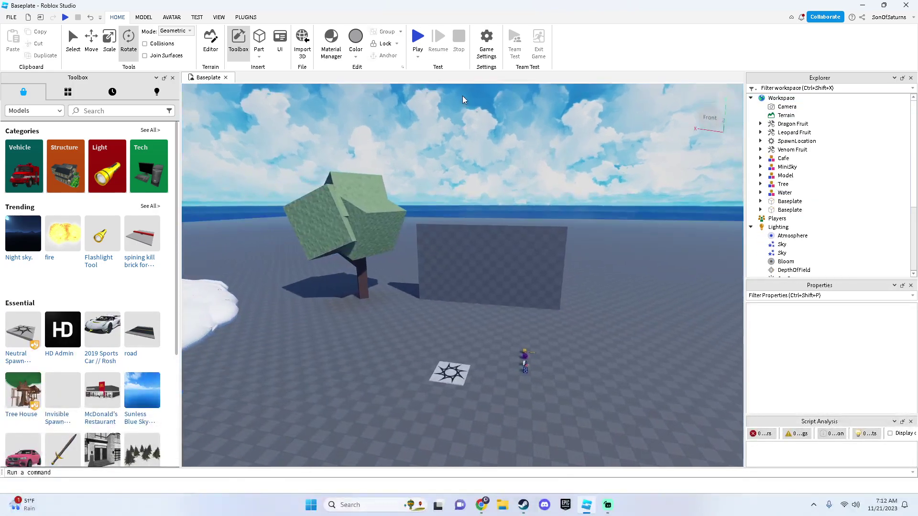
Start a playtest and walk the character off the spawn pad to pick up the fruits.
click(420, 41)
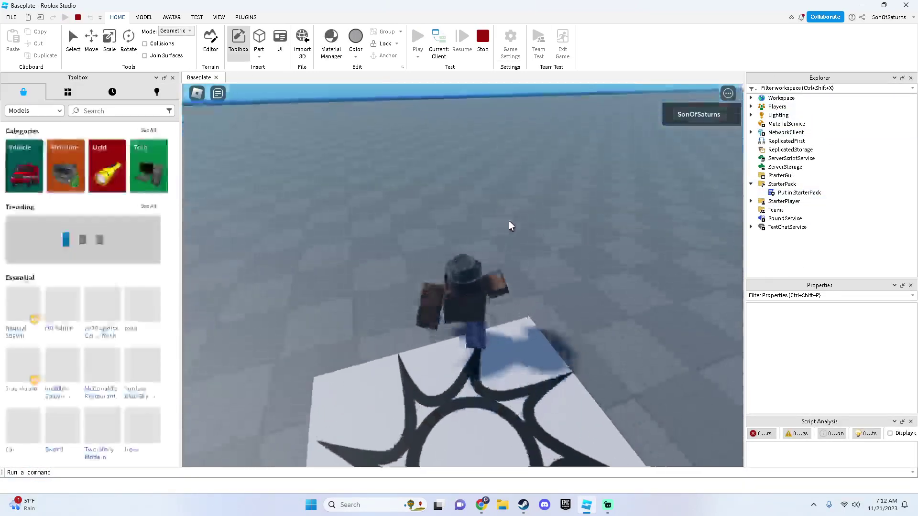
right_drag(509, 220, 598, 213)
key(w)
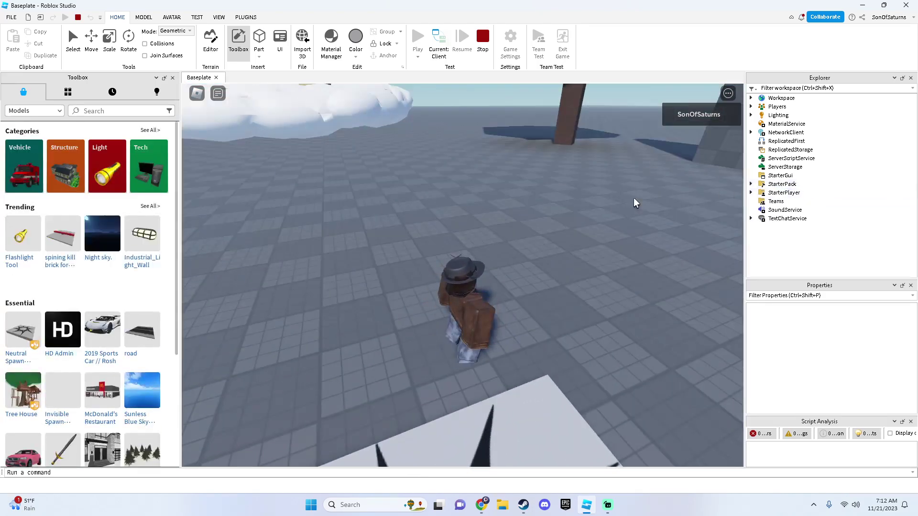
key(w)
right_drag(516, 208, 525, 206)
key(w)
key(d)
right_drag(480, 249, 494, 243)
key(s)
right_drag(464, 270, 510, 286)
key(w)
key(a)
key(s)
key(w)
Equip the Venom Fruit and the Dragon Fruit in the playtest while moving the character around.
key(2)
key(w)
scroll(526, 285, down, 3)
scroll(534, 283, up, 4)
key(a)
key(Right)
key(3)
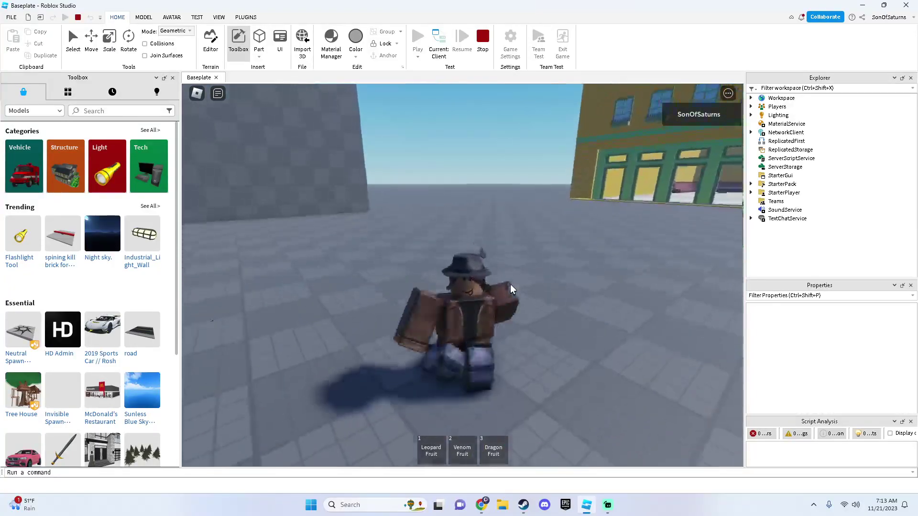
Walk the character past the spawn pad to the cloud island, jump against it and end the playtest.
key(w)
right_drag(503, 368, 476, 360)
scroll(475, 360, down, 8)
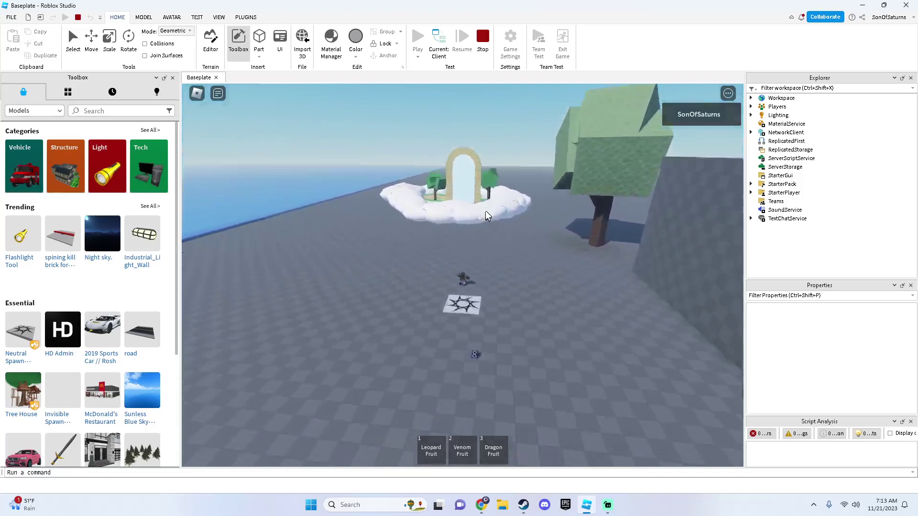
scroll(485, 212, up, 8)
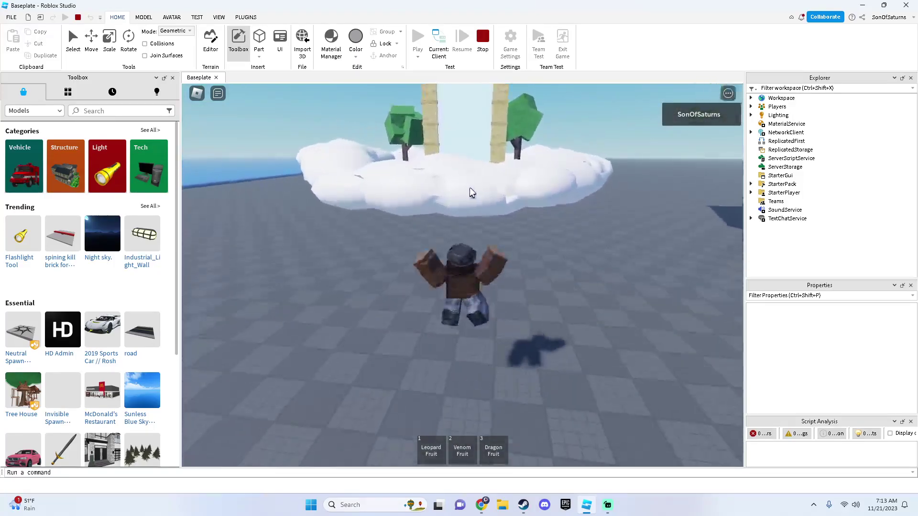
right_drag(469, 187, 524, 196)
scroll(523, 196, down, 2)
key(space)
scroll(524, 196, up, 3)
key(w)
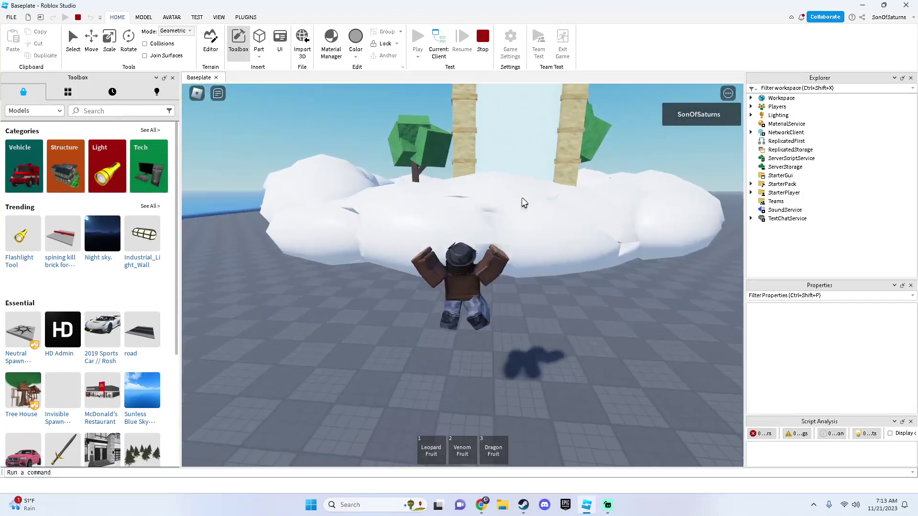
scroll(517, 199, down, 6)
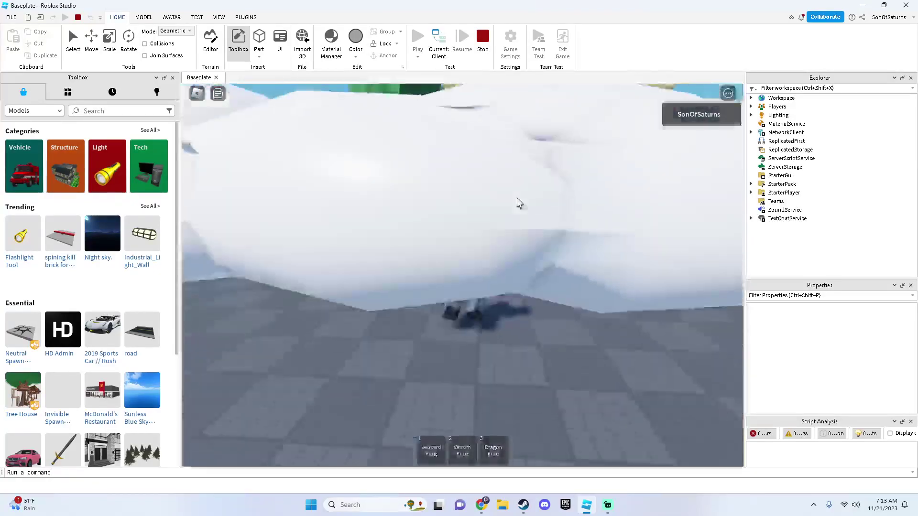
right_drag(517, 199, 516, 187)
scroll(517, 187, up, 4)
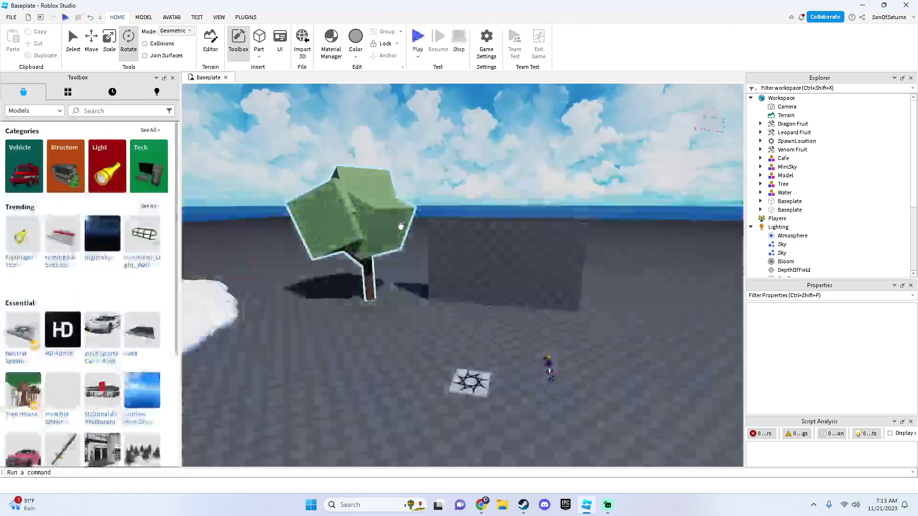
Start a playtest with the character placed on top of the cloud island, and walk along its path.
right_drag(502, 224, 510, 304)
scroll(451, 228, up, 5)
key(s)
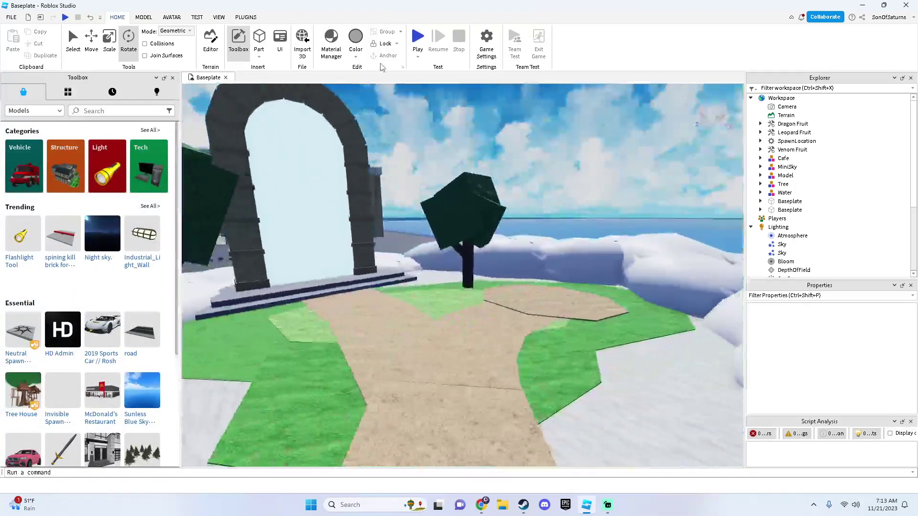
right_drag(483, 98, 493, 85)
key(w)
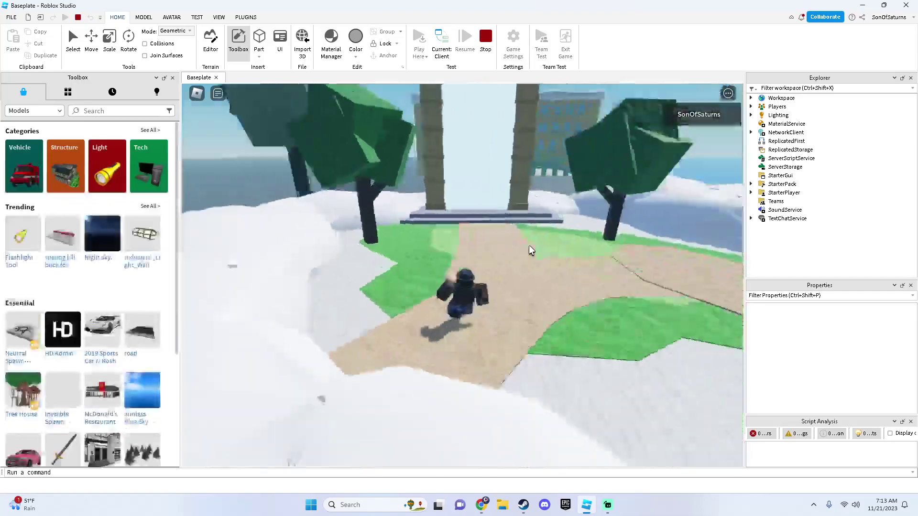
key(w)
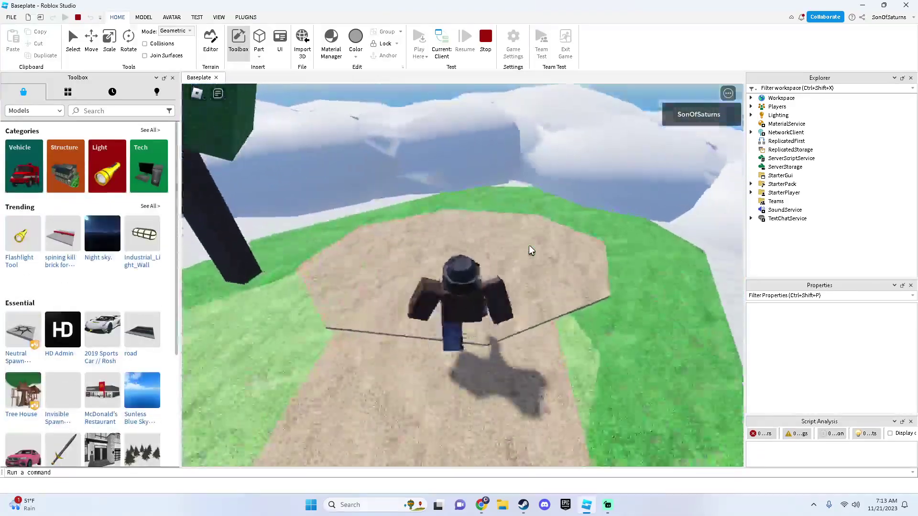
Explore the cloud island's path and archway steps with the character, and stop the playtest.
key(w)
right_drag(523, 253, 523, 252)
key(space)
key(w)
key(space)
scroll(506, 256, down, 3)
scroll(492, 257, up, 3)
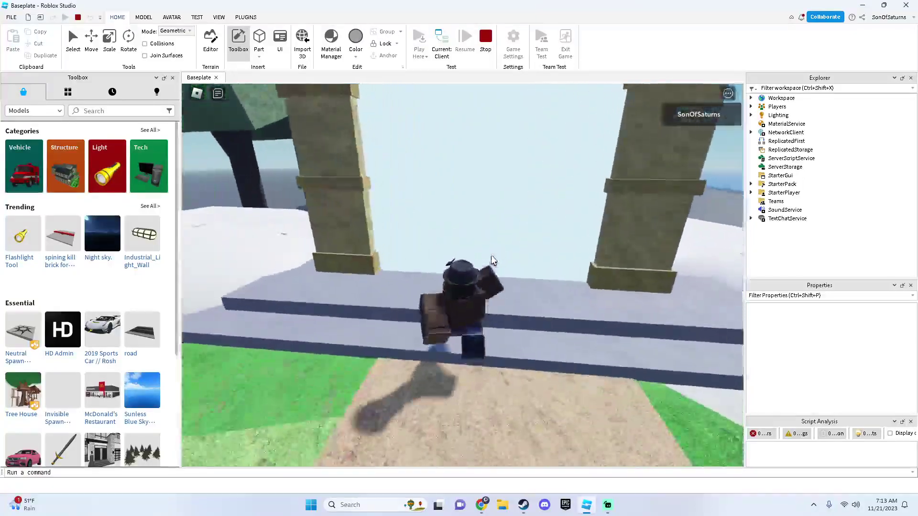
key(space)
key(s)
key(space)
click(485, 40)
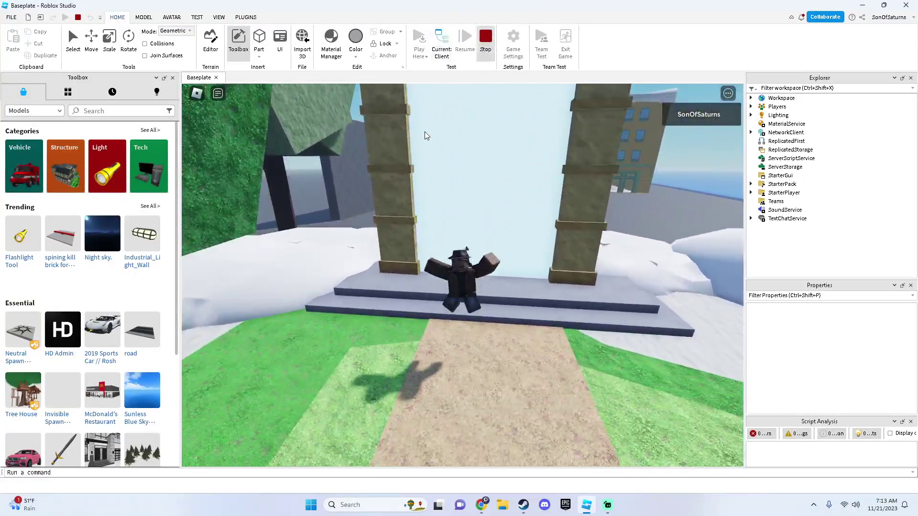
key(shift+F5)
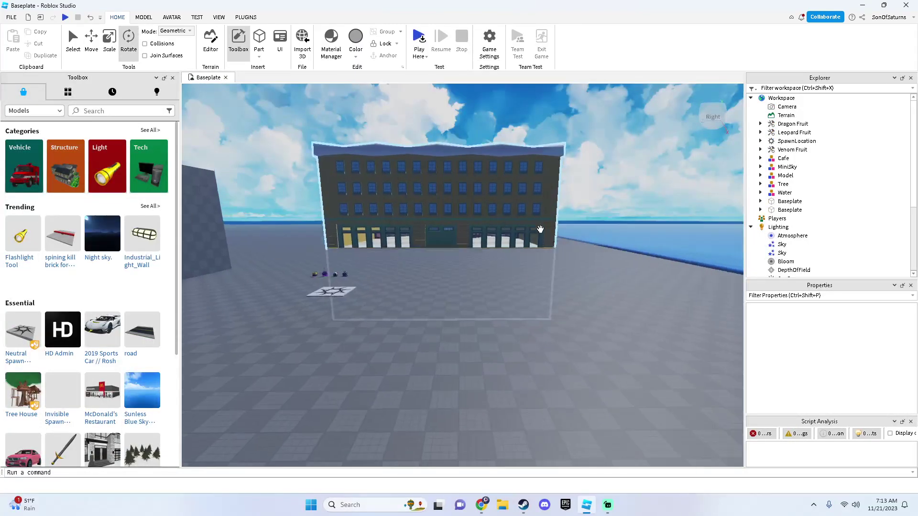
Examine the cafe building's facade up close.
key(w)
right_drag(499, 190, 499, 190)
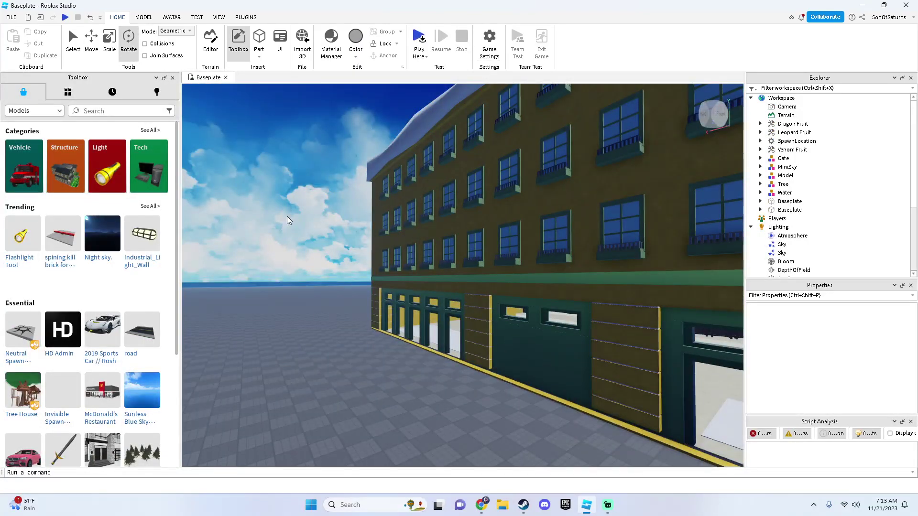
Enter the cafe building and examine its interior, including the curved bar counter and the ceiling beams.
key(w)
right_drag(462, 280, 500, 217)
key(w)
key(w)
key(s)
right_drag(492, 180, 492, 180)
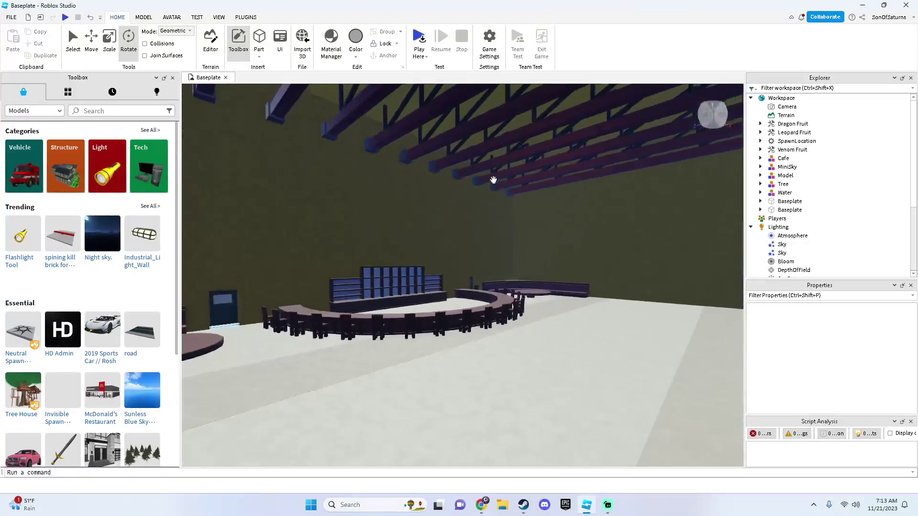
right_drag(544, 223, 498, 275)
Examine the large tree and the cloud island with its archway from outside and above.
key(w)
key(w)
key(w)
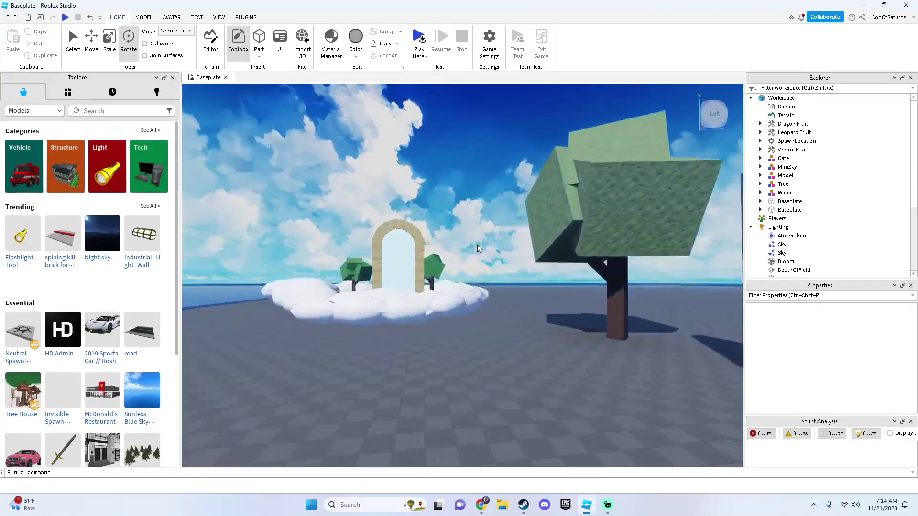
right_drag(417, 239, 480, 215)
key(a)
key(s)
key(w)
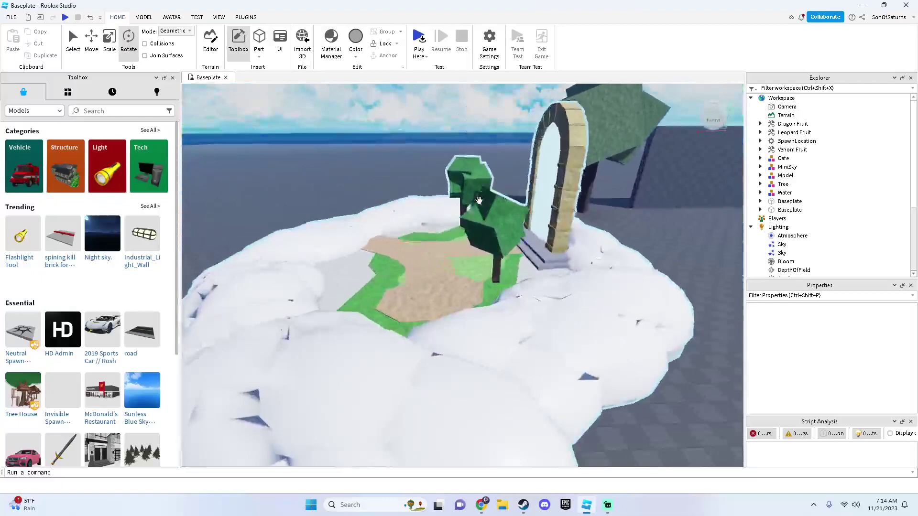
scroll(418, 304, down, 5)
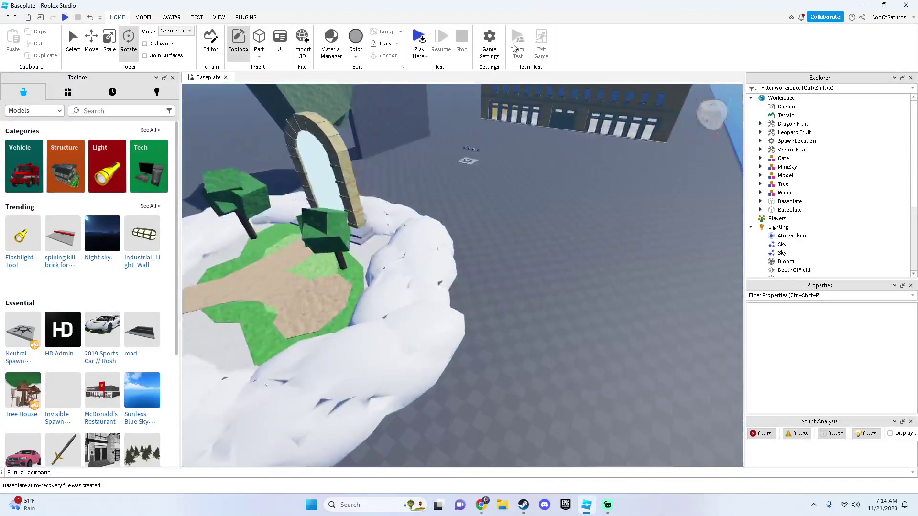
click(489, 41)
click(469, 168)
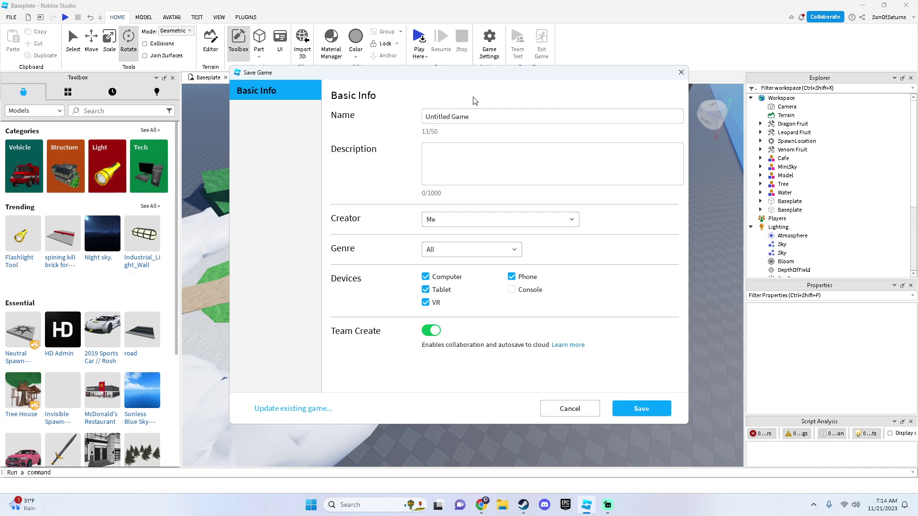
click(680, 73)
Open the "Put in StarterPack" script under StarterPack to review its code, and close it.
right_drag(481, 273, 580, 199)
scroll(495, 201, up, 3)
scroll(795, 179, down, 5)
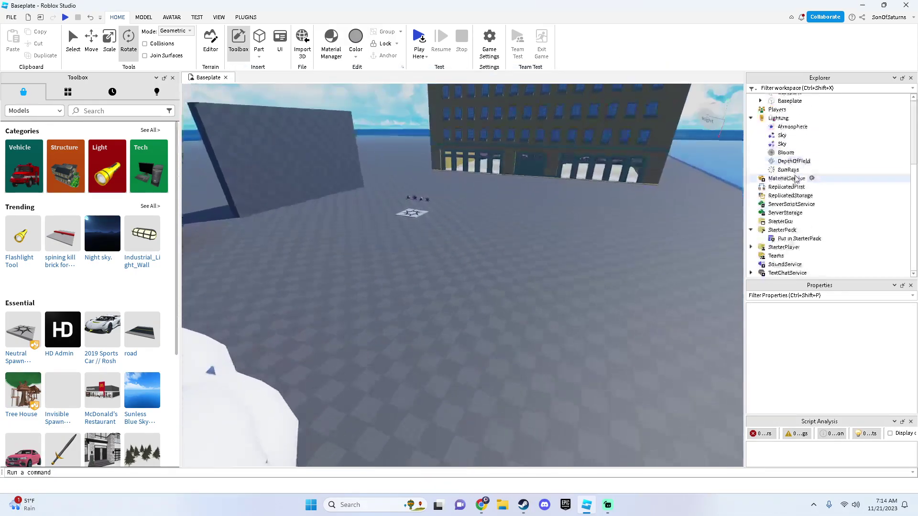
double_click(775, 242)
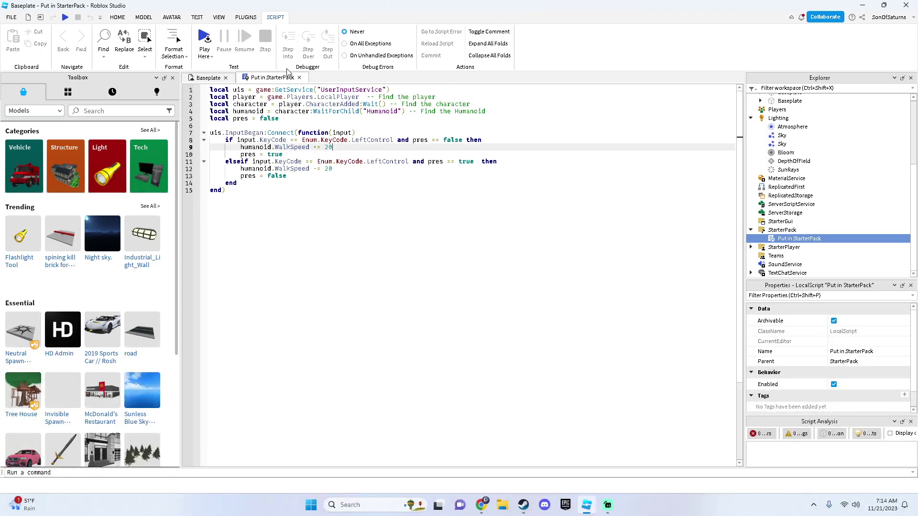
click(299, 77)
Examine the spawn pad and the fruit tools lying beside it on the baseplate.
click(444, 189)
key(w)
right_drag(447, 192, 552, 258)
key(s)
key(w)
key(d)
mouse_move(552, 257)
middle_down()
mouse_move(461, 264)
mouse_move(541, 270)
mouse_move(508, 280)
mouse_move(540, 261)
middle_up()
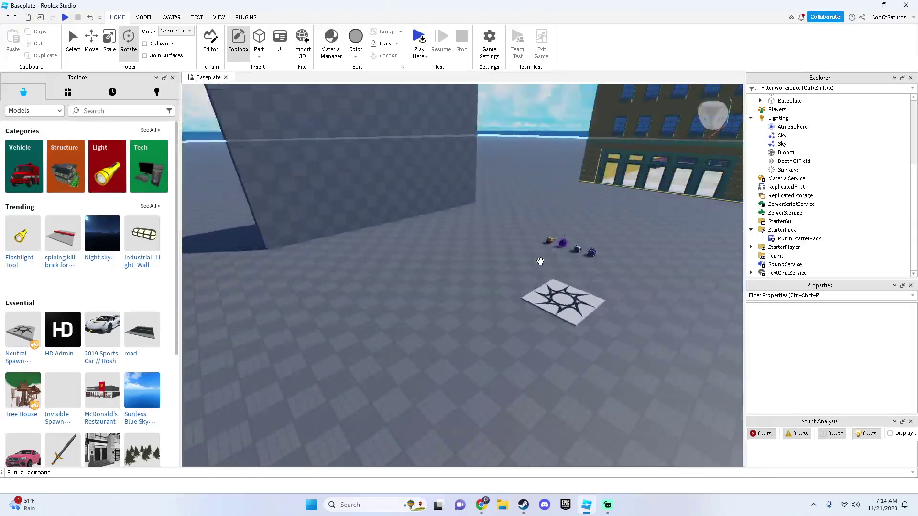